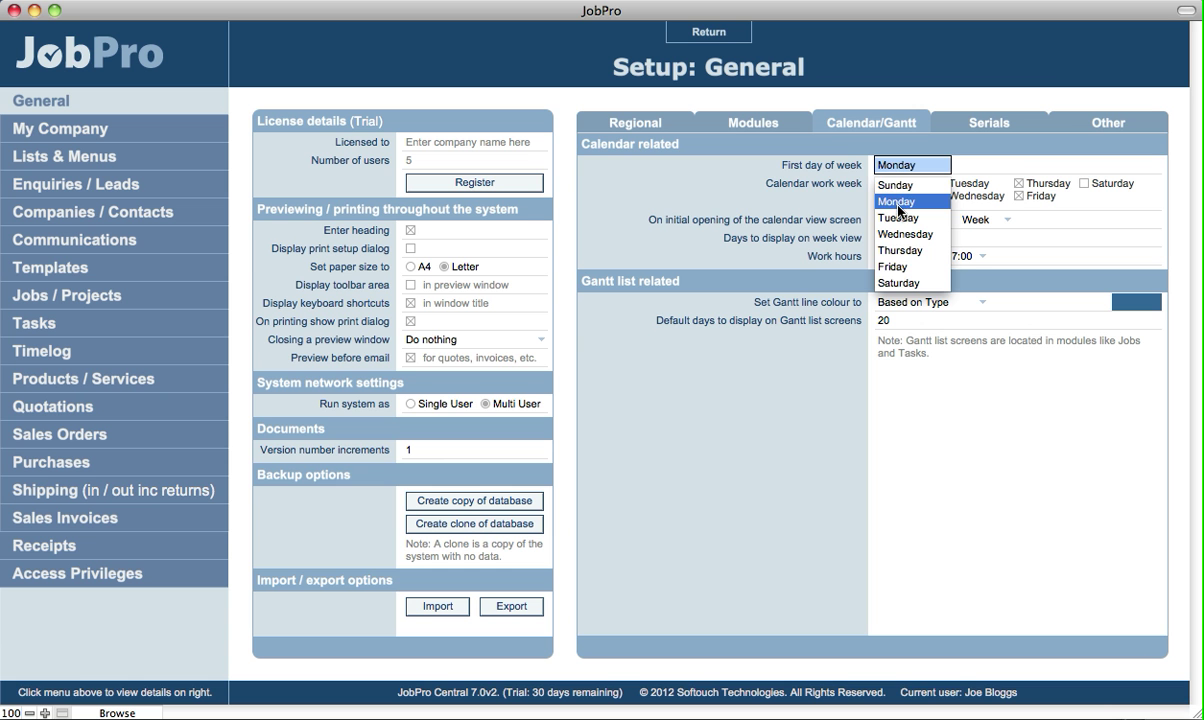
# Step: Review the calendar settings: first day of week, initial view module and period choices, and the work hours start times
pyautogui.click(810, 198)
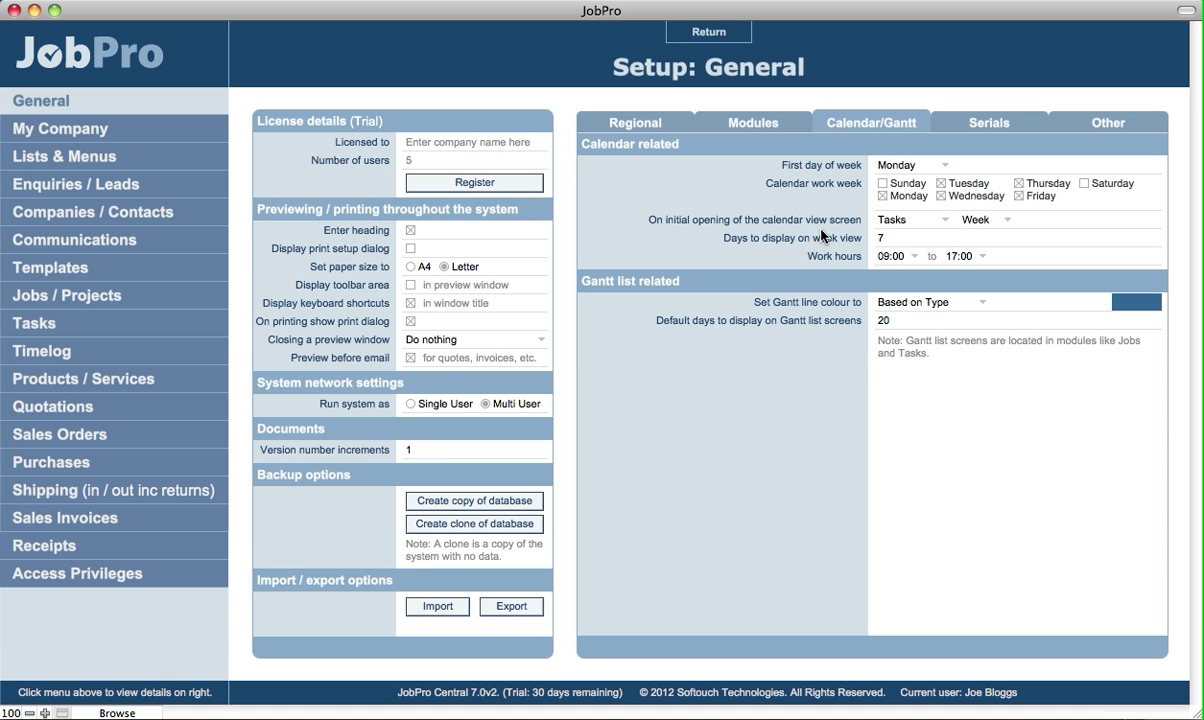
pyautogui.click(882, 222)
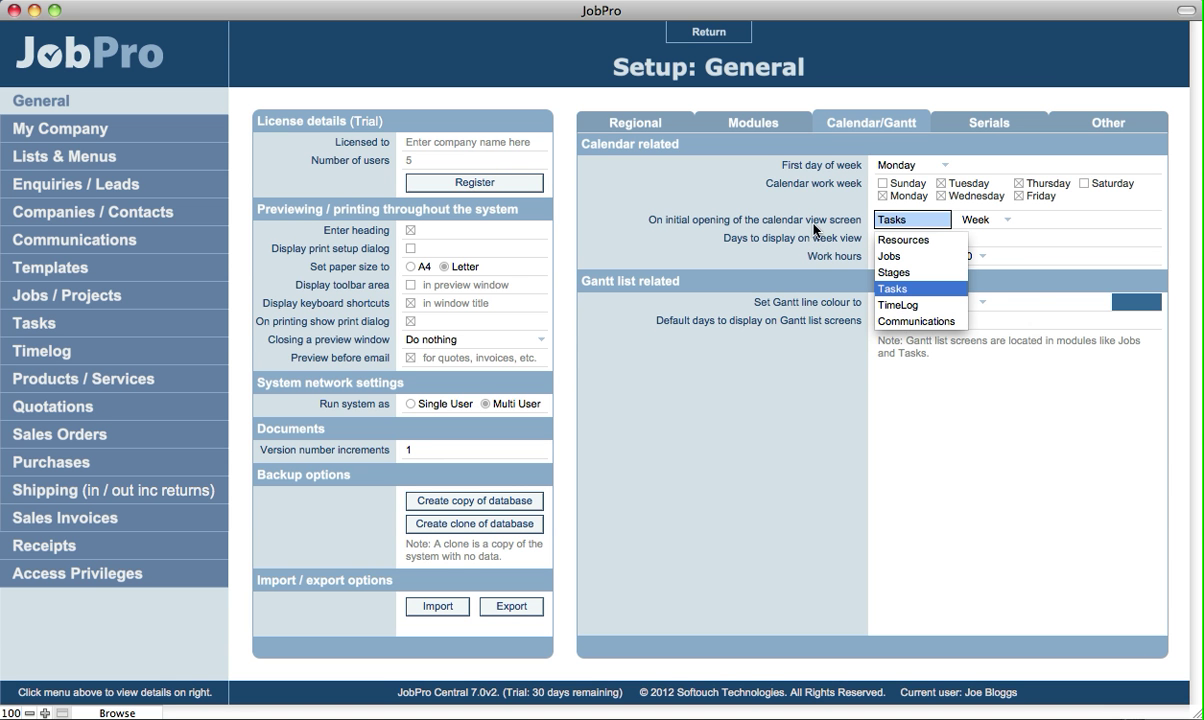
pyautogui.click(770, 222)
pyautogui.click(980, 222)
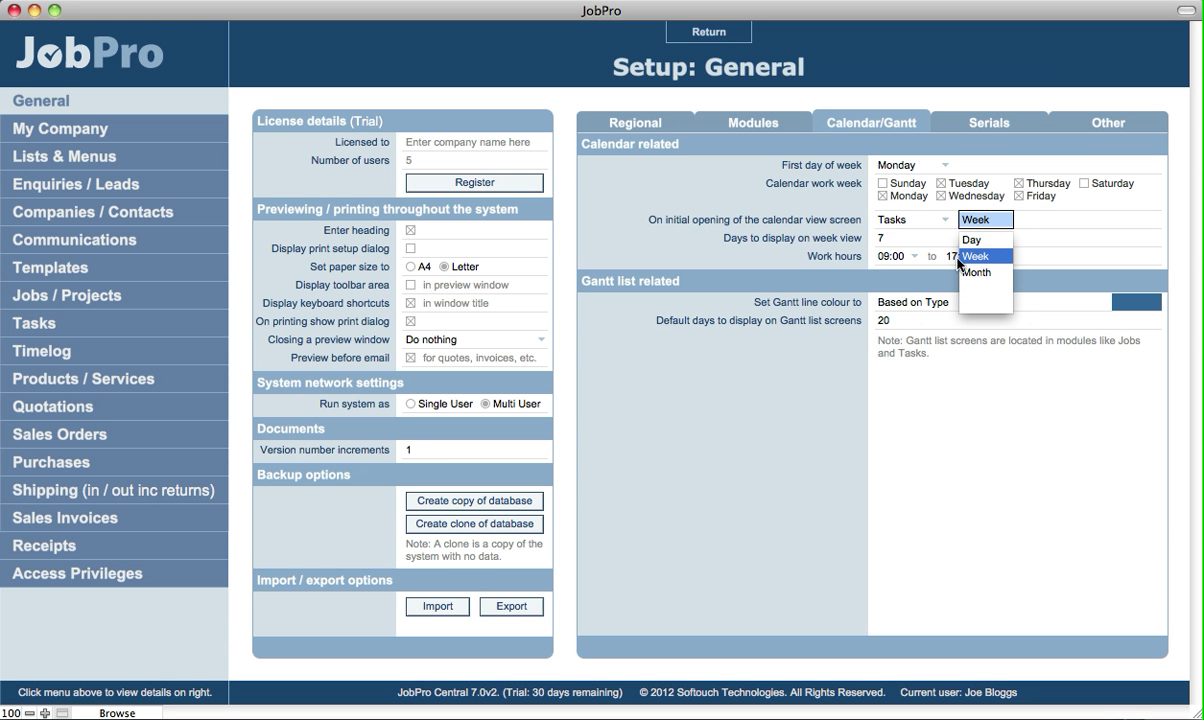
pyautogui.click(794, 236)
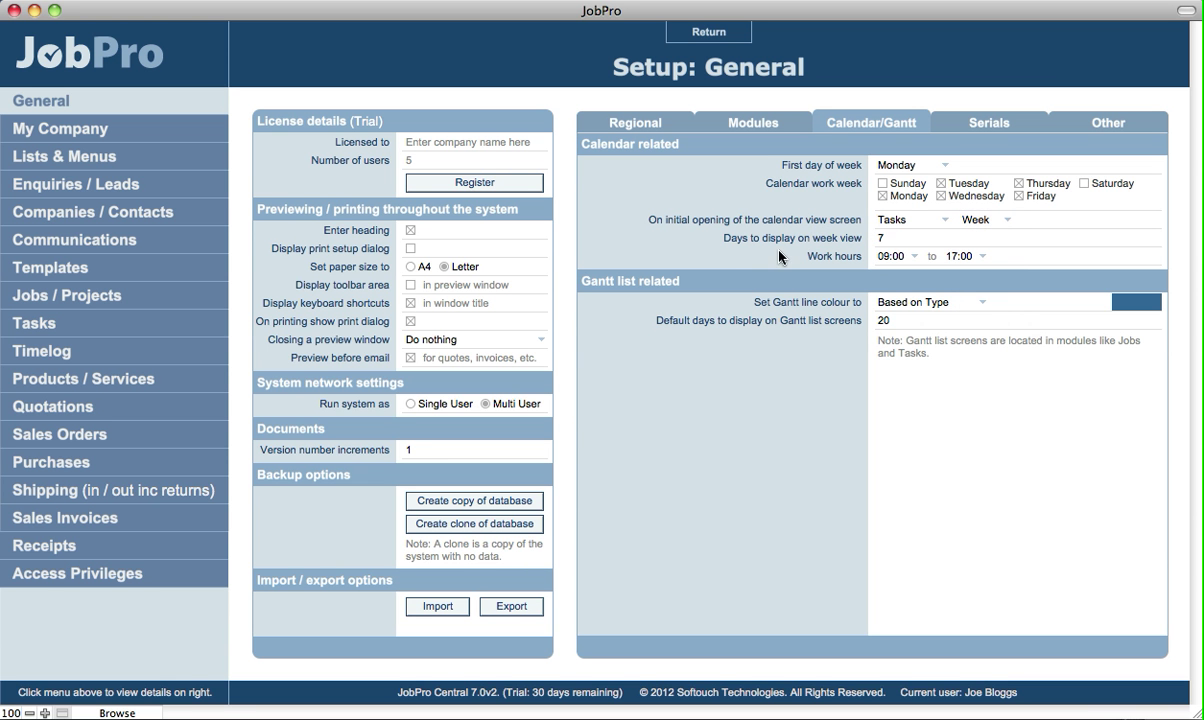
pyautogui.click(888, 257)
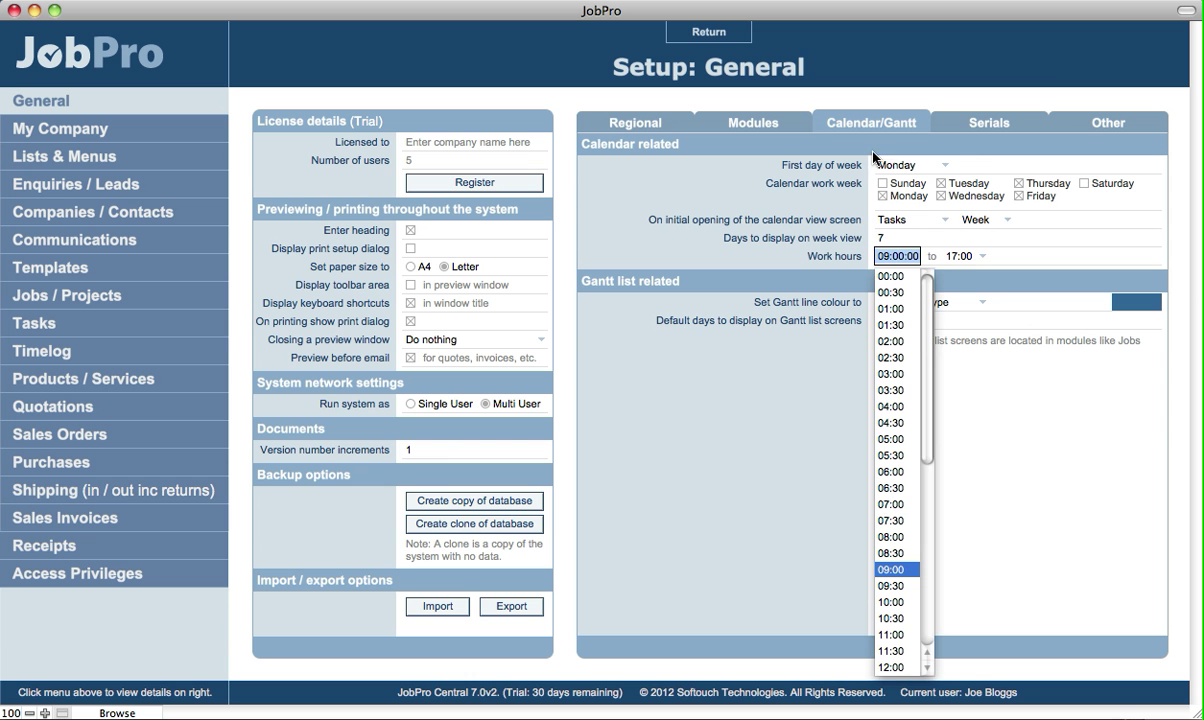
pyautogui.click(788, 219)
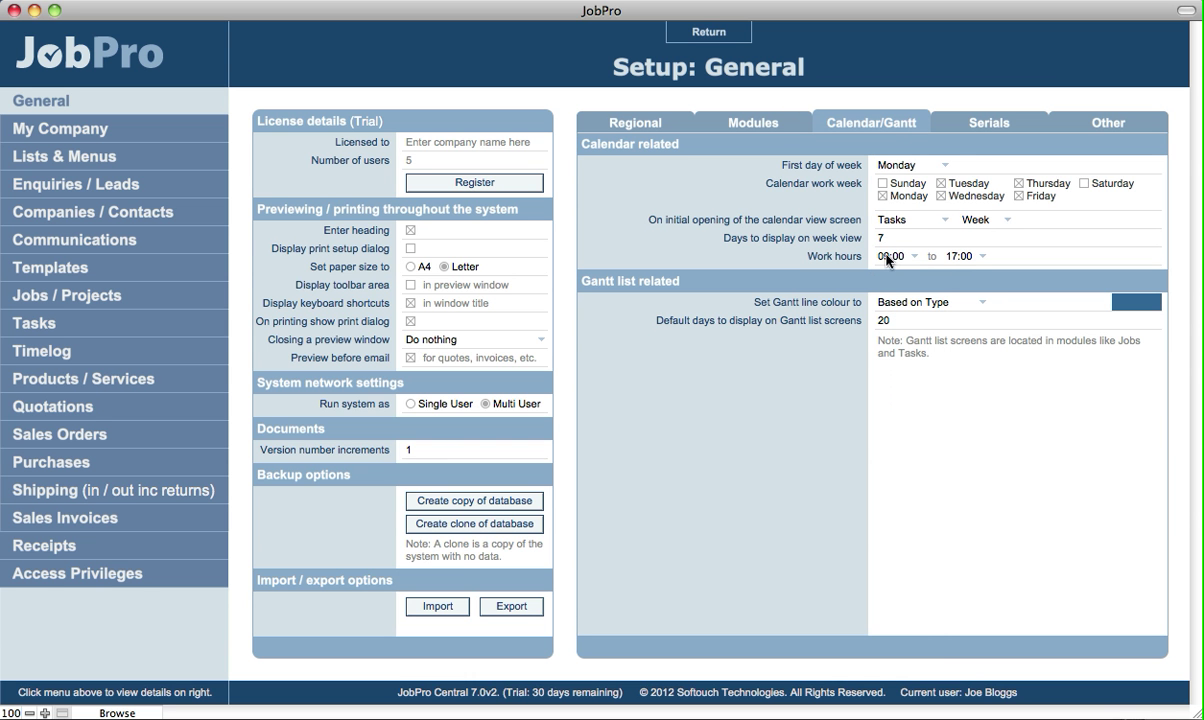
# Step: Leave the setup, acknowledging the re-login message, and open the calendar
pyautogui.click(698, 33)
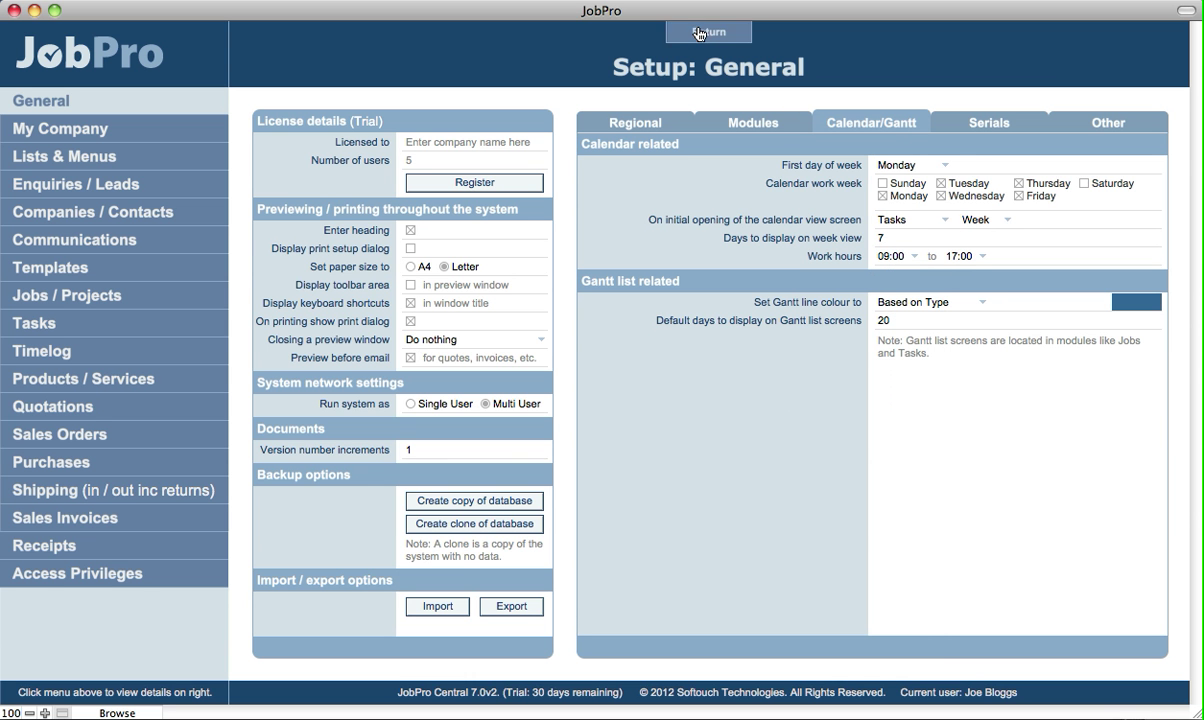
pyautogui.click(717, 544)
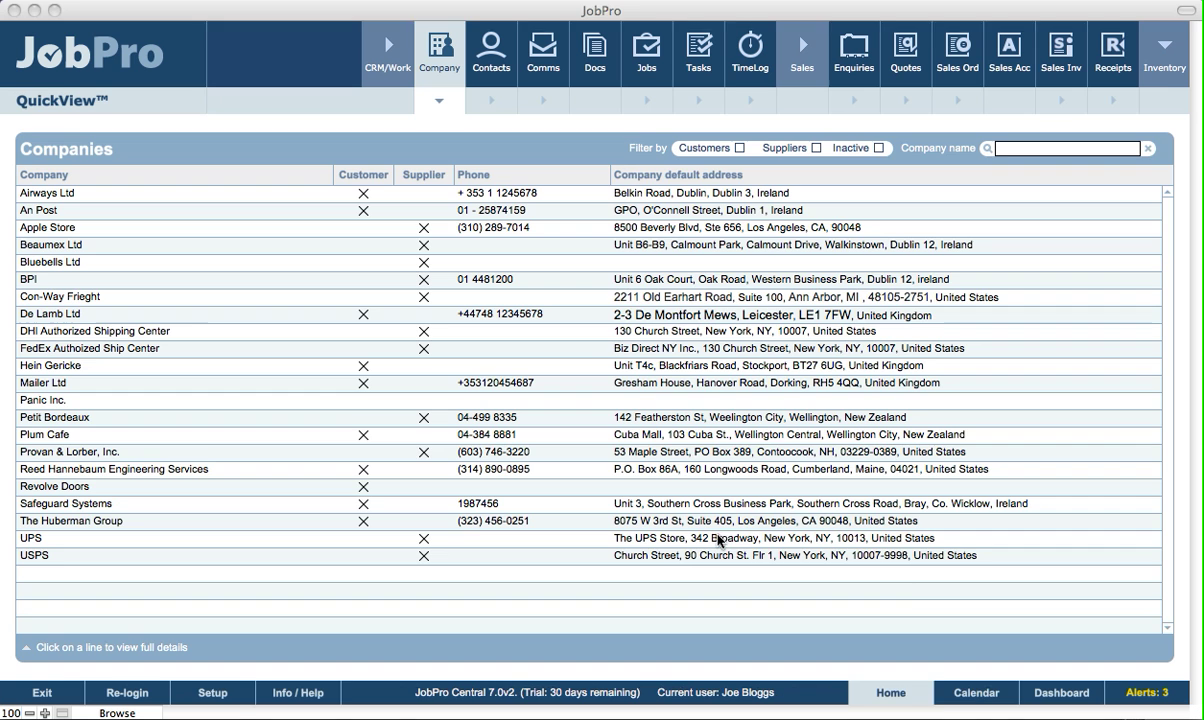
pyautogui.click(986, 705)
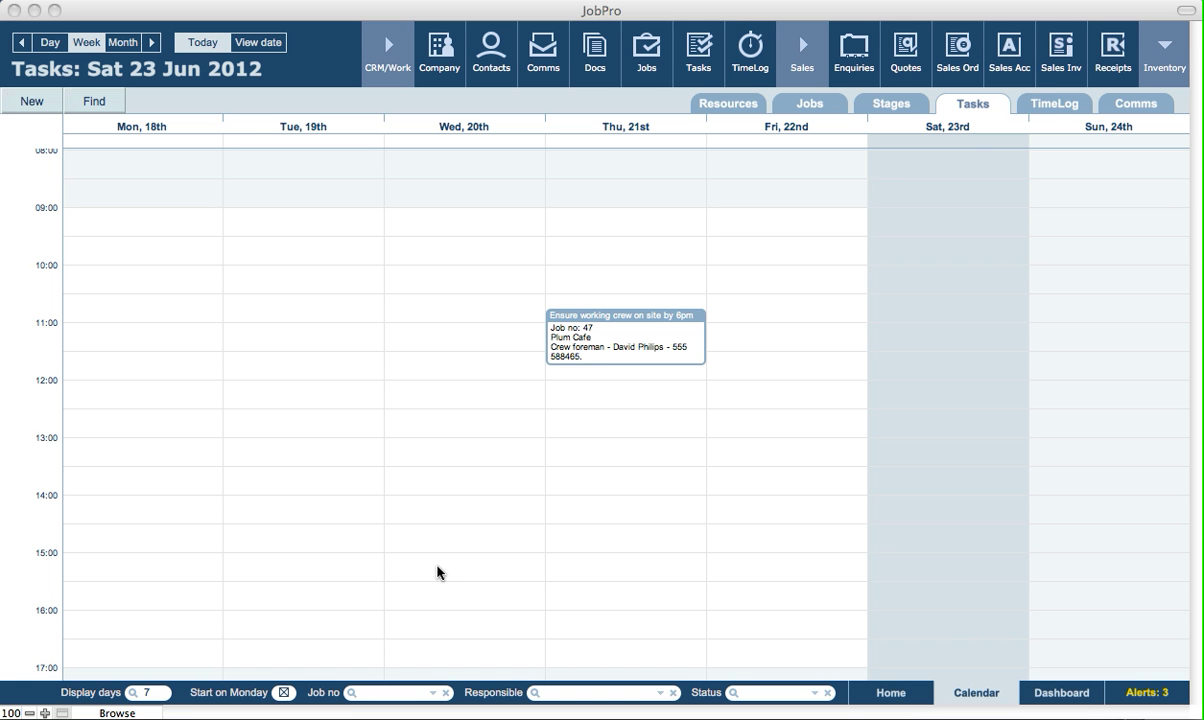
# Step: Set the number of days displayed in the Tasks calendar's week view to 15
pyautogui.click(228, 700)
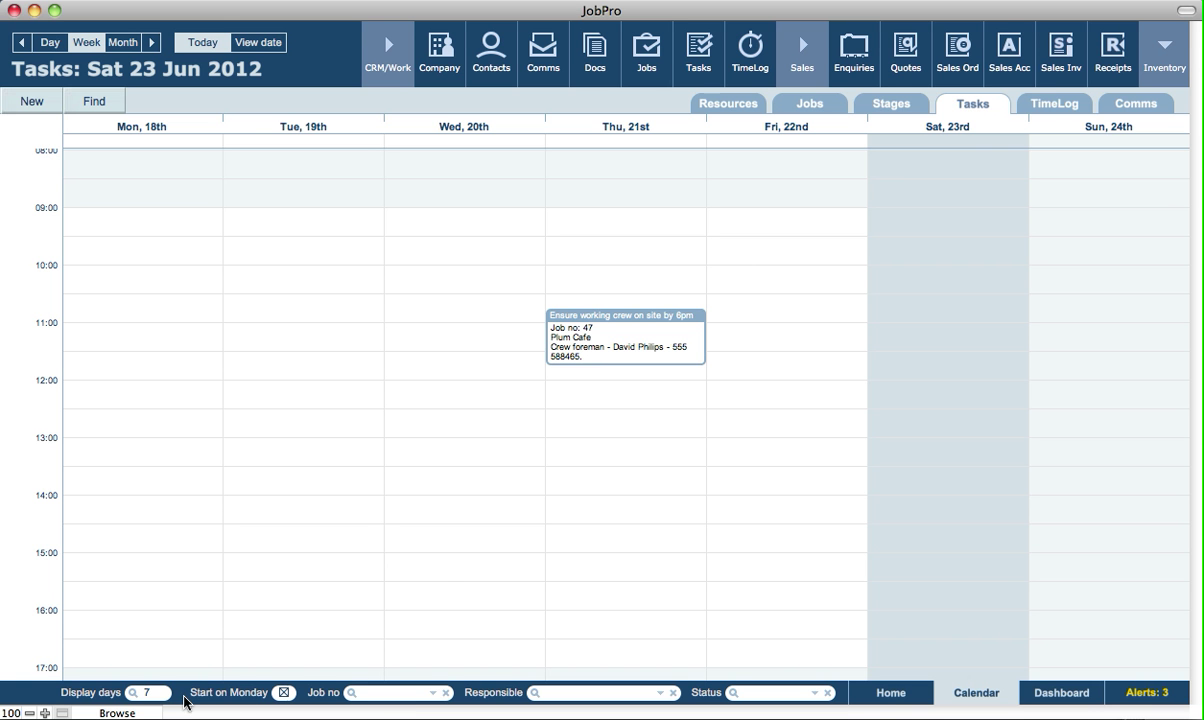
pyautogui.click(146, 693)
pyautogui.click(190, 698)
pyautogui.click(149, 693)
pyautogui.write('15')
pyautogui.click(189, 700)
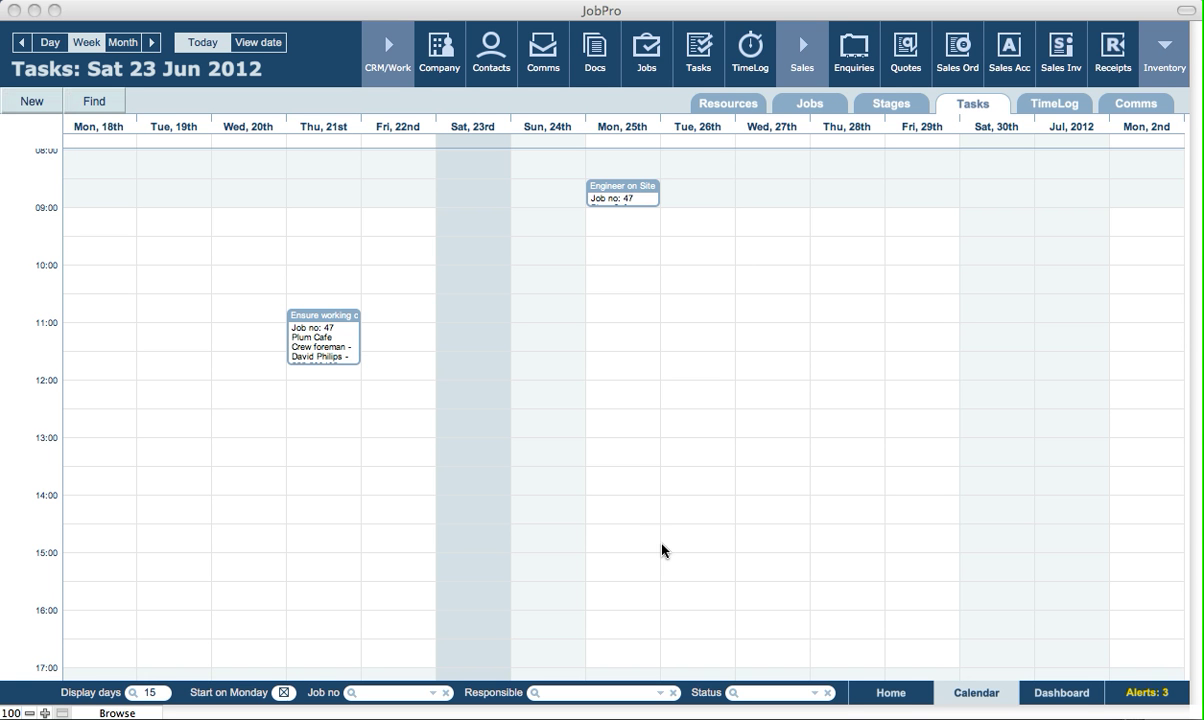
# Step: Return to the Calendar/Gantt settings in the general setup and choose Based on Type as the Gantt line colour
pyautogui.click(898, 697)
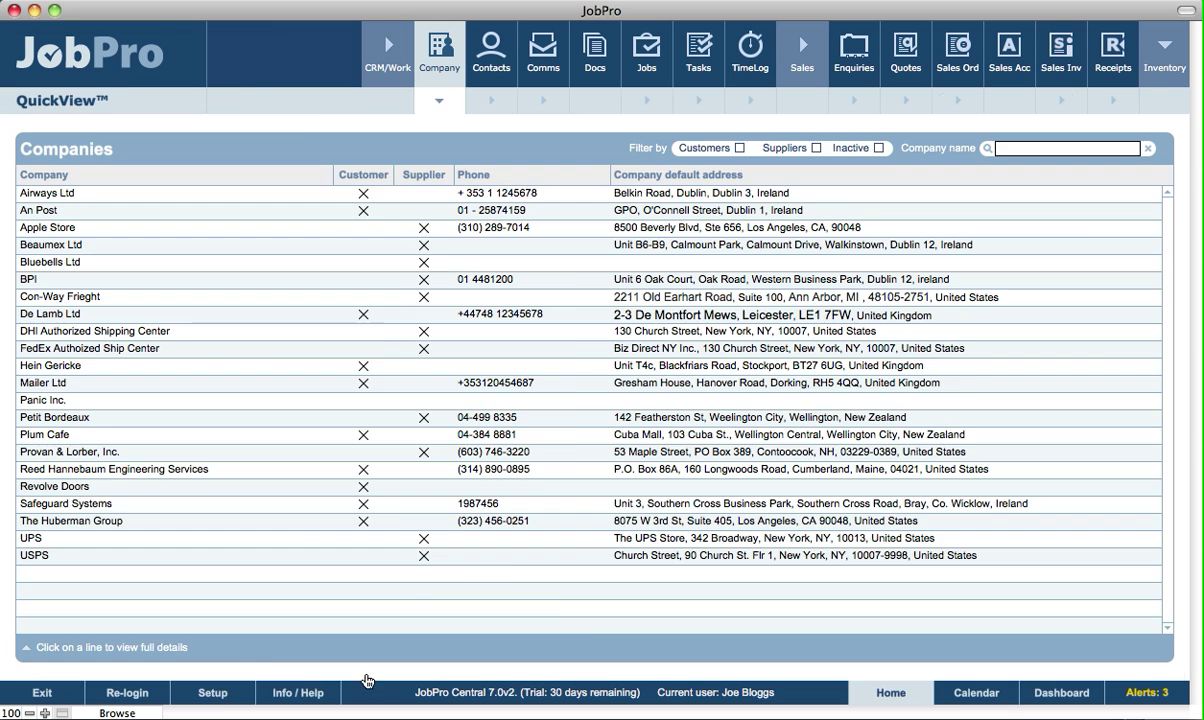
pyautogui.click(213, 693)
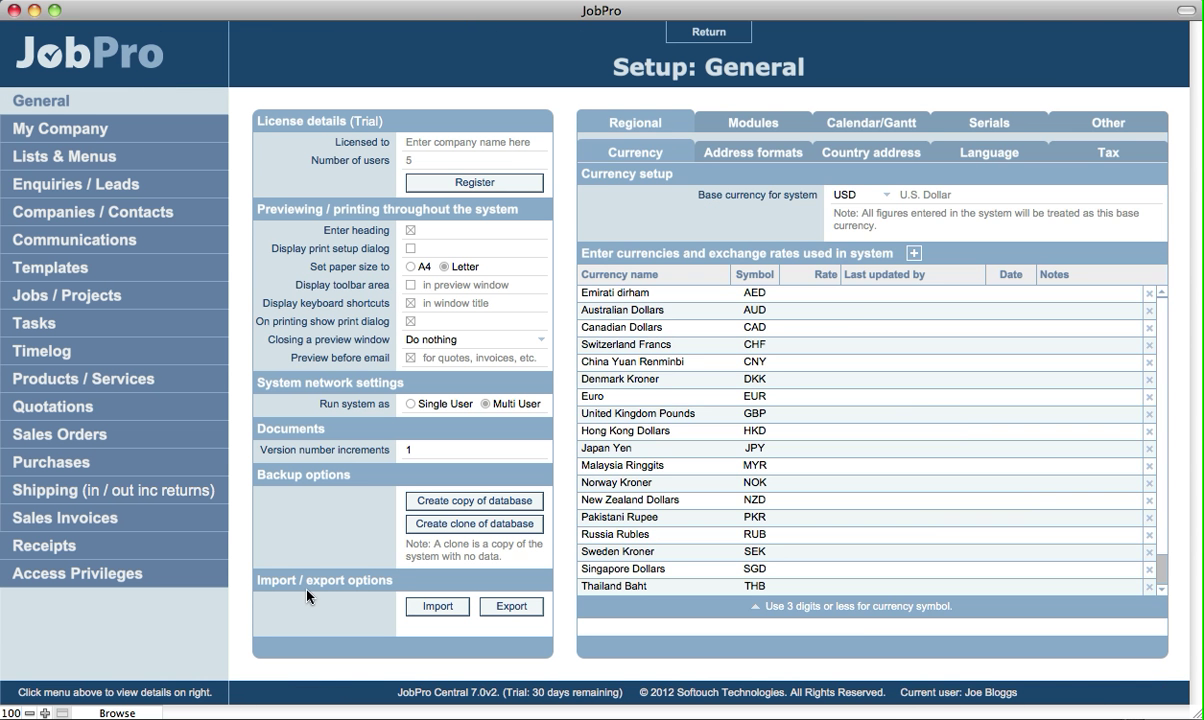
pyautogui.click(927, 127)
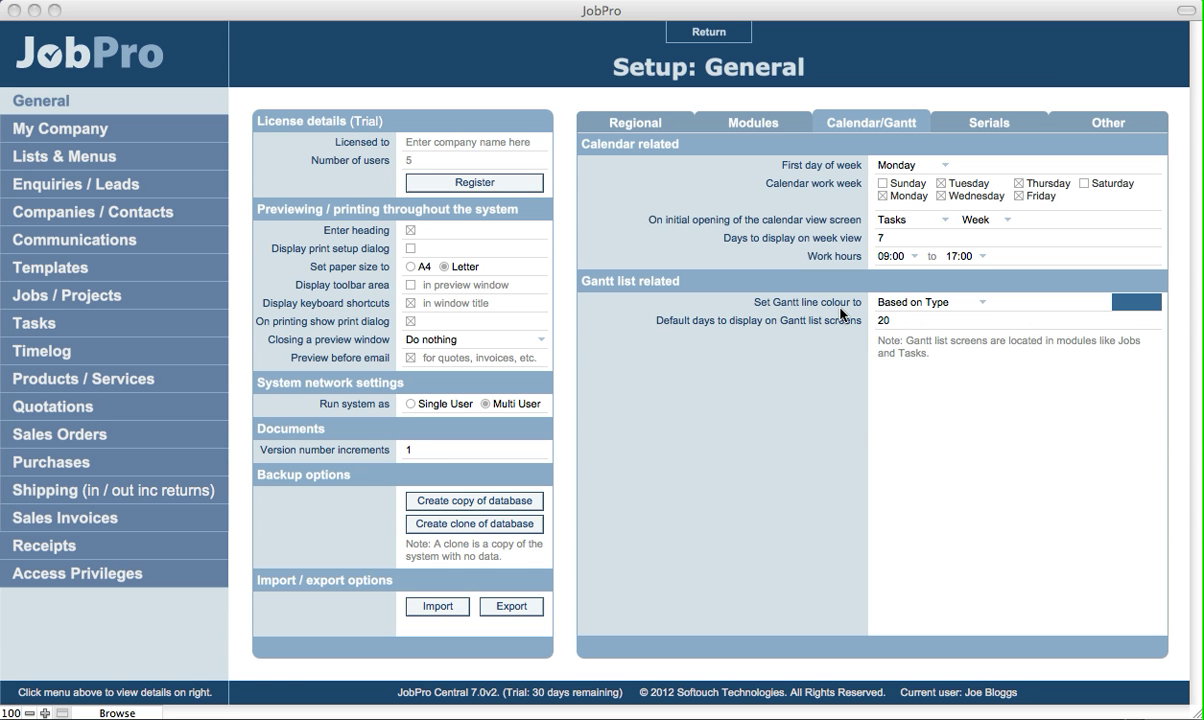
pyautogui.click(909, 307)
pyautogui.click(909, 308)
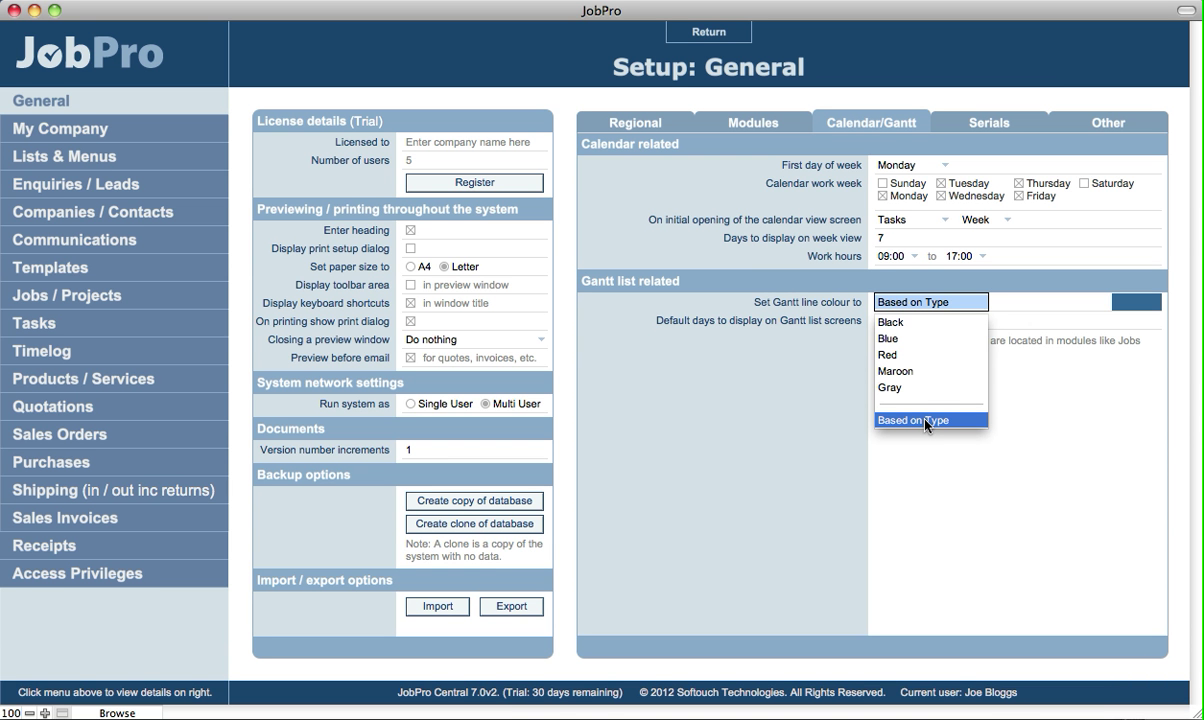
pyautogui.click(926, 421)
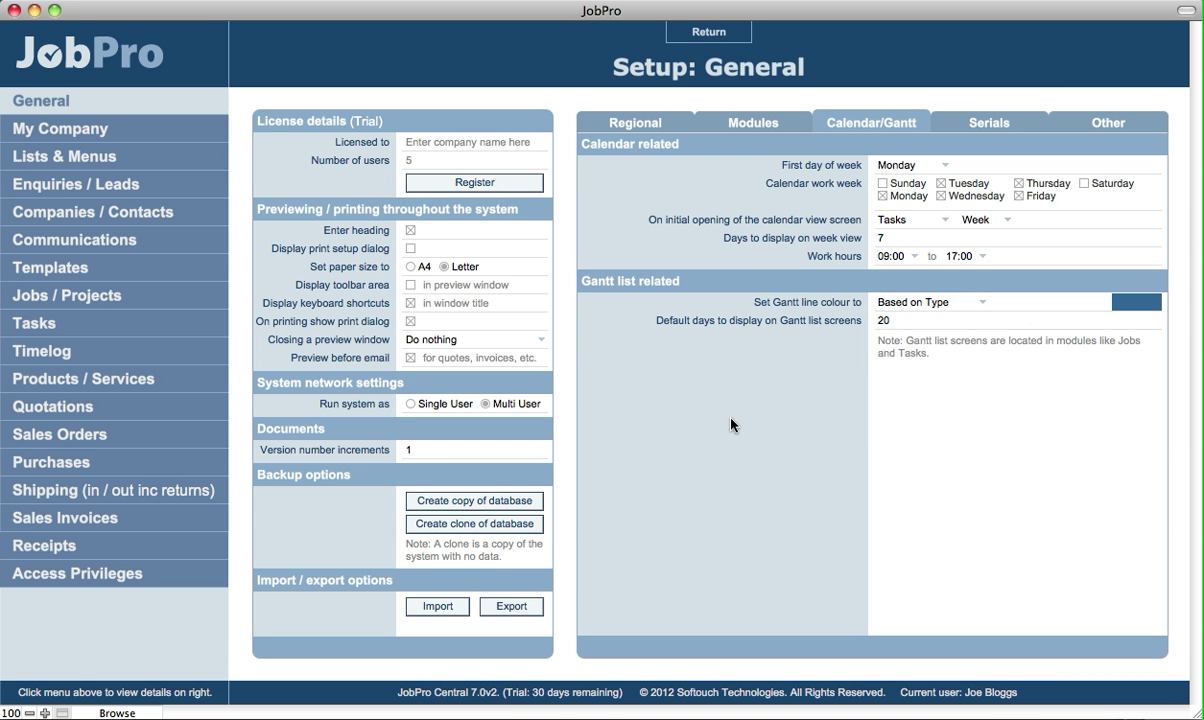
# Step: Examine the Gantt colours assigned to the Task type and Job type values in the Lists & Menus setup
pyautogui.click(112, 160)
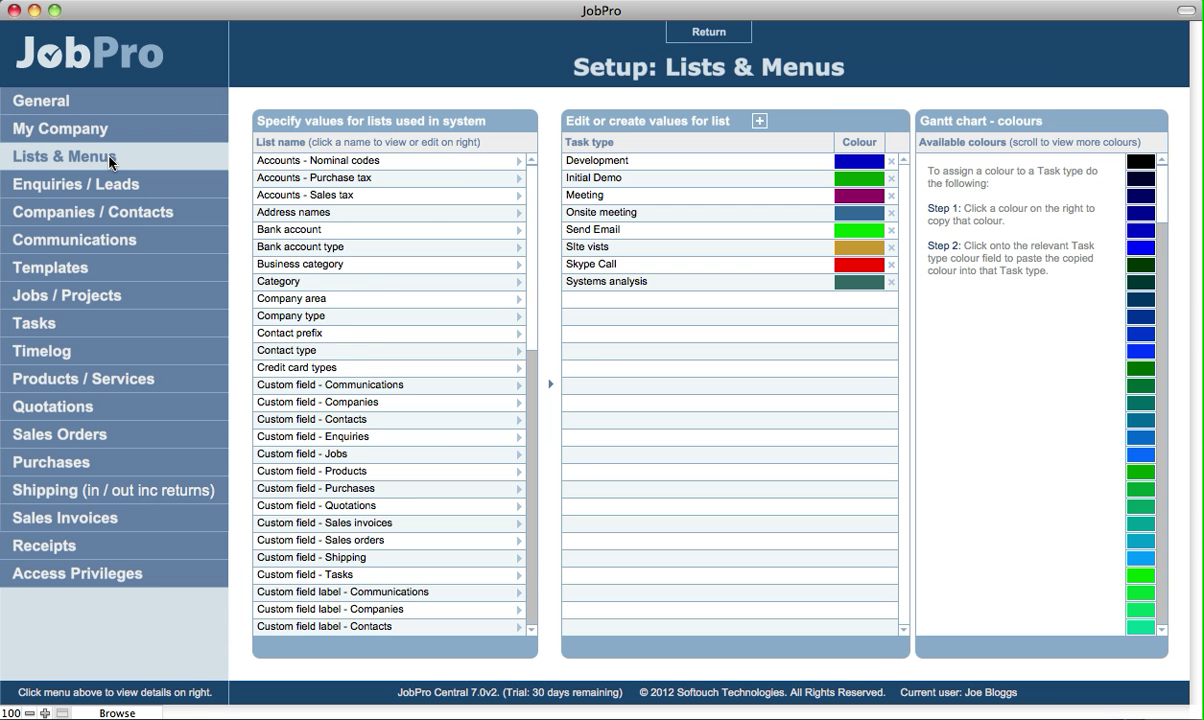
pyautogui.click(533, 563)
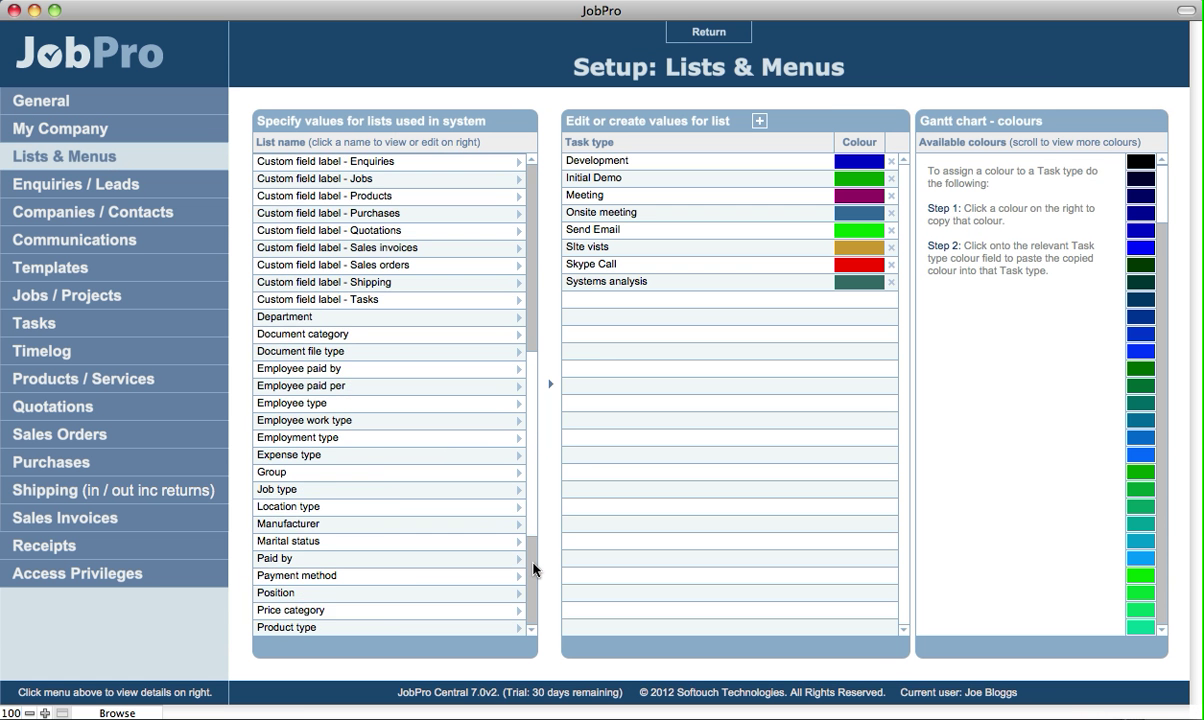
pyautogui.click(533, 563)
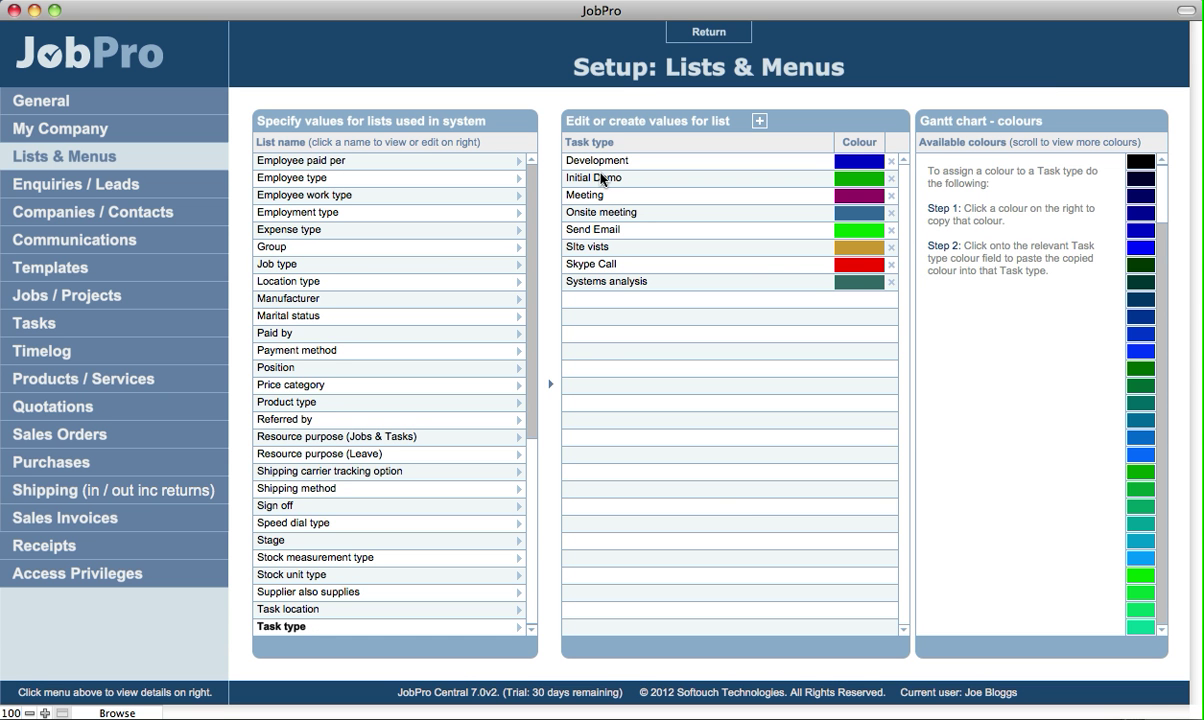
pyautogui.click(273, 268)
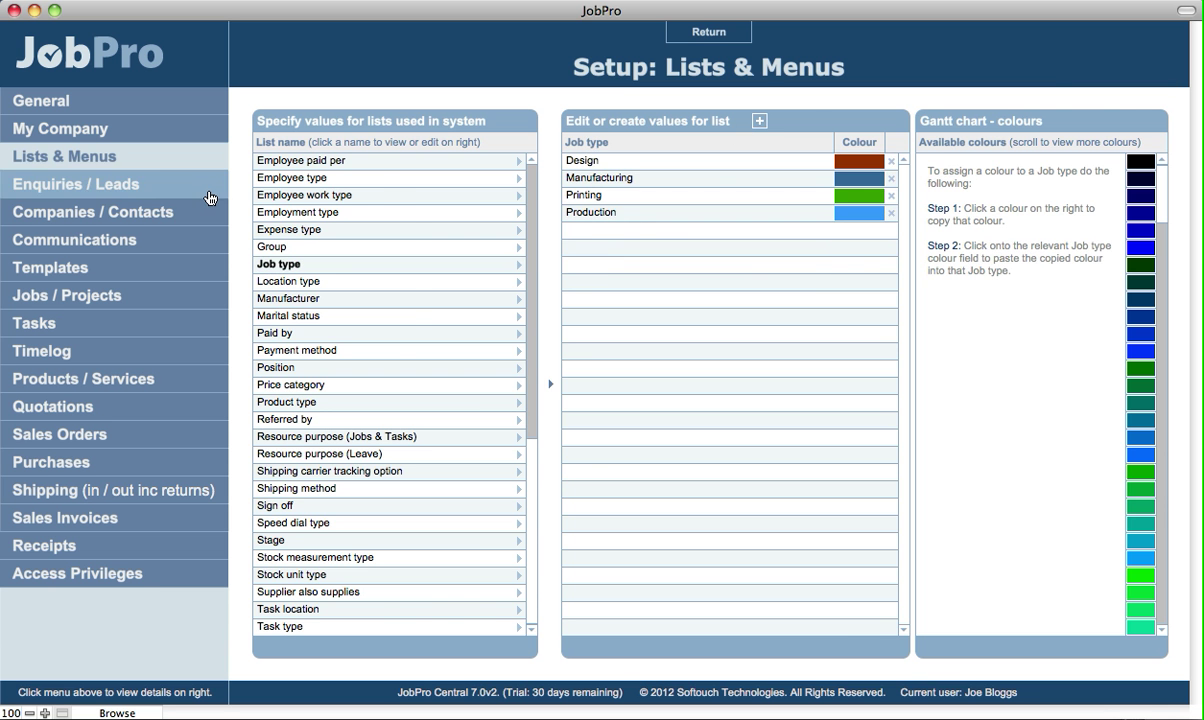
# Step: Go back to the General setup and review the Gantt line colour choices and the default days for Gantt list screens
pyautogui.click(62, 104)
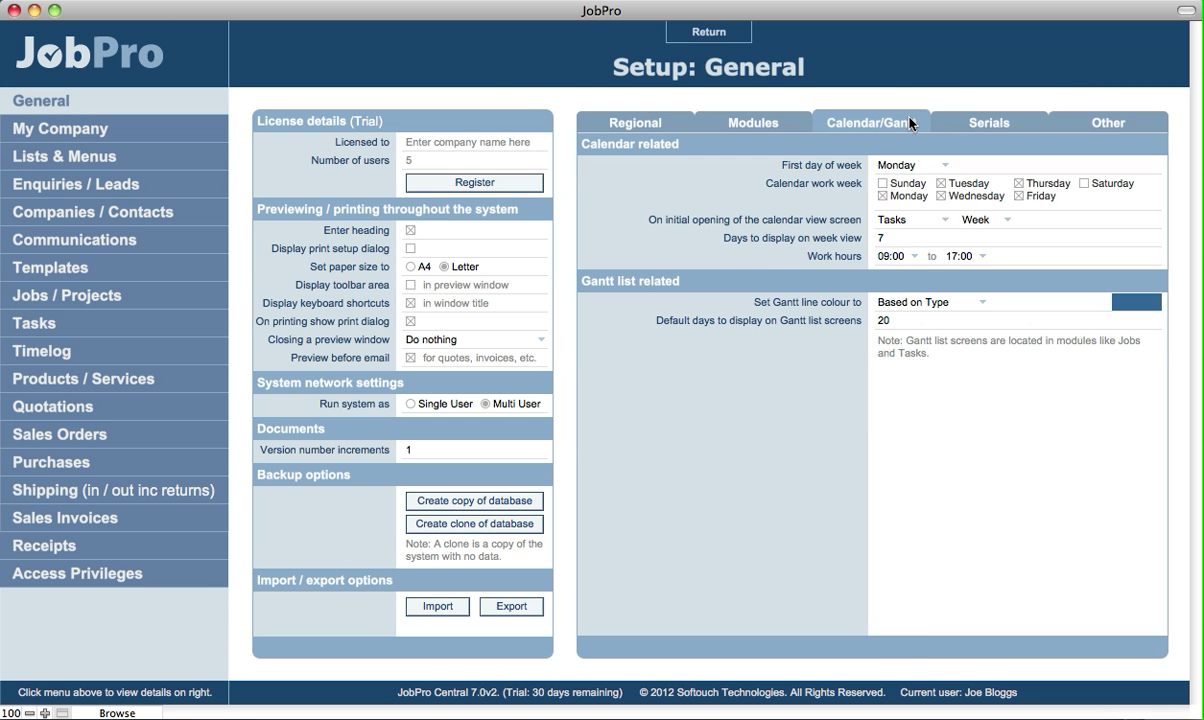
pyautogui.click(939, 304)
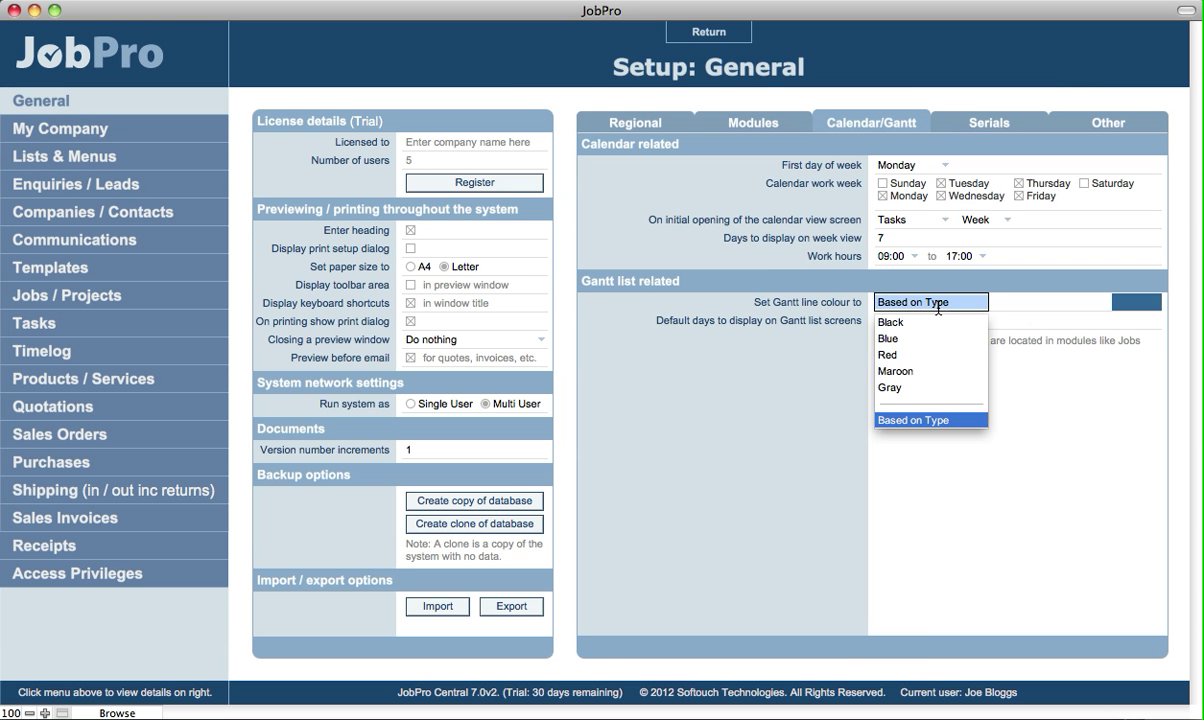
pyautogui.click(1012, 450)
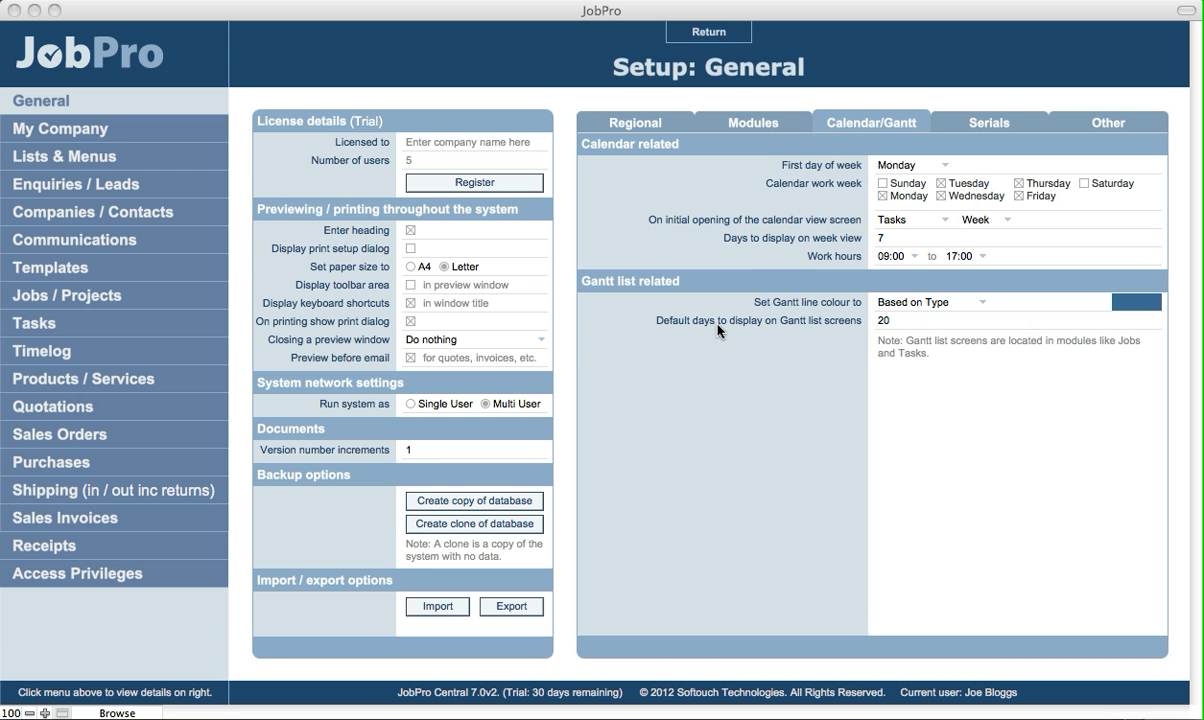
pyautogui.click(888, 322)
pyautogui.click(888, 322)
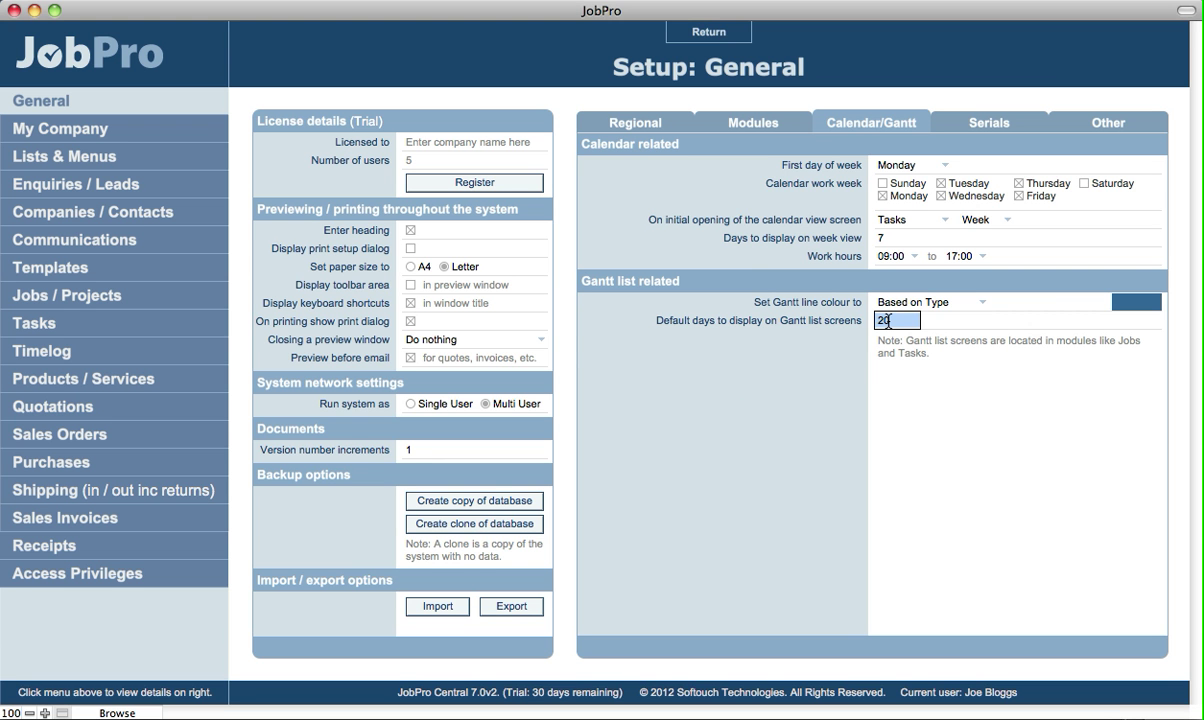
# Step: Leave the setup, acknowledging the re-login message, and show all jobs in the Gantt list
pyautogui.click(730, 36)
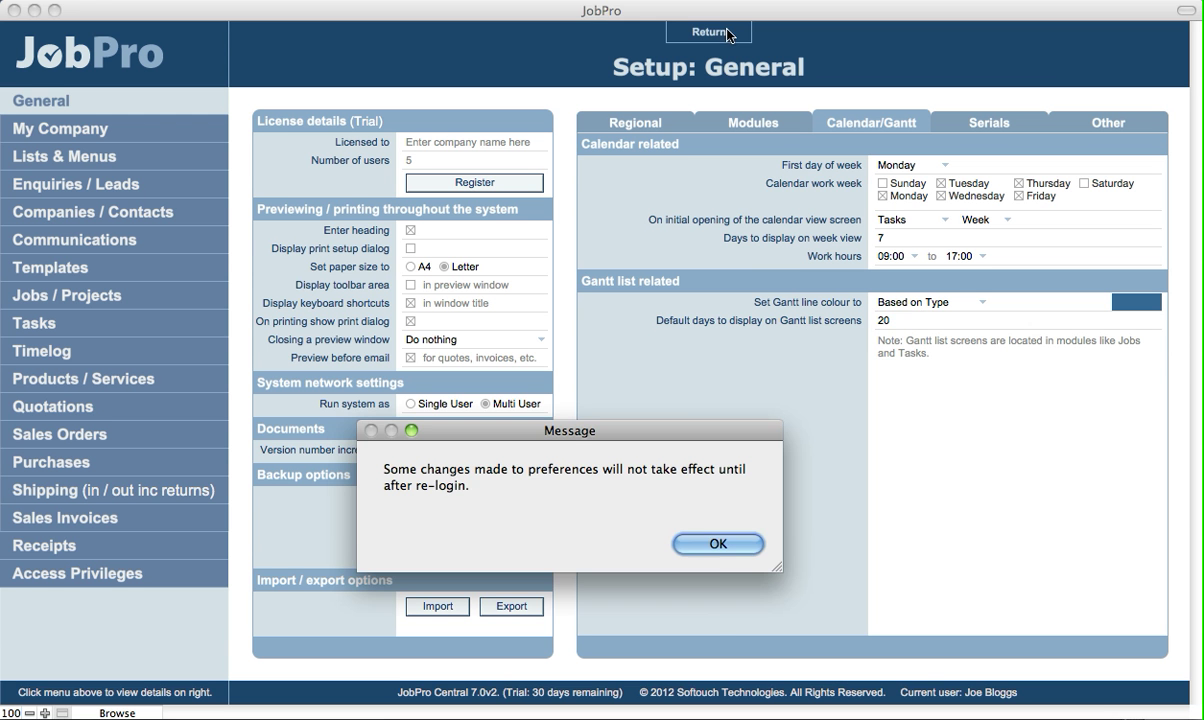
pyautogui.click(716, 548)
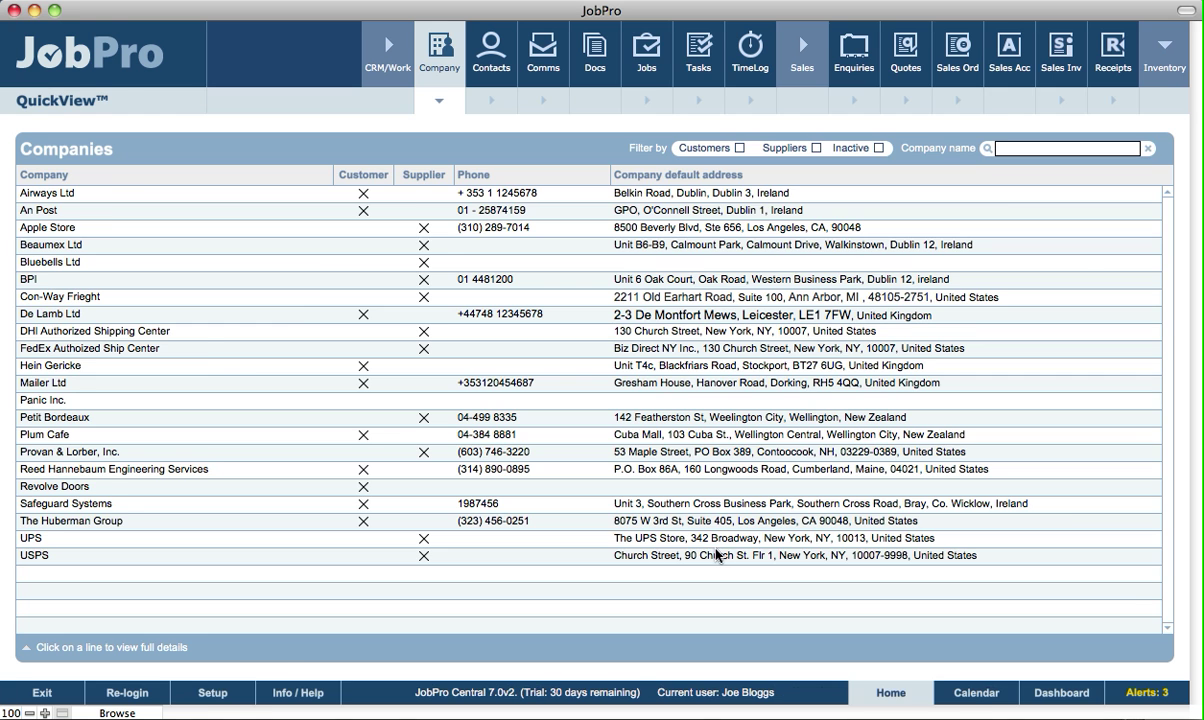
pyautogui.click(647, 74)
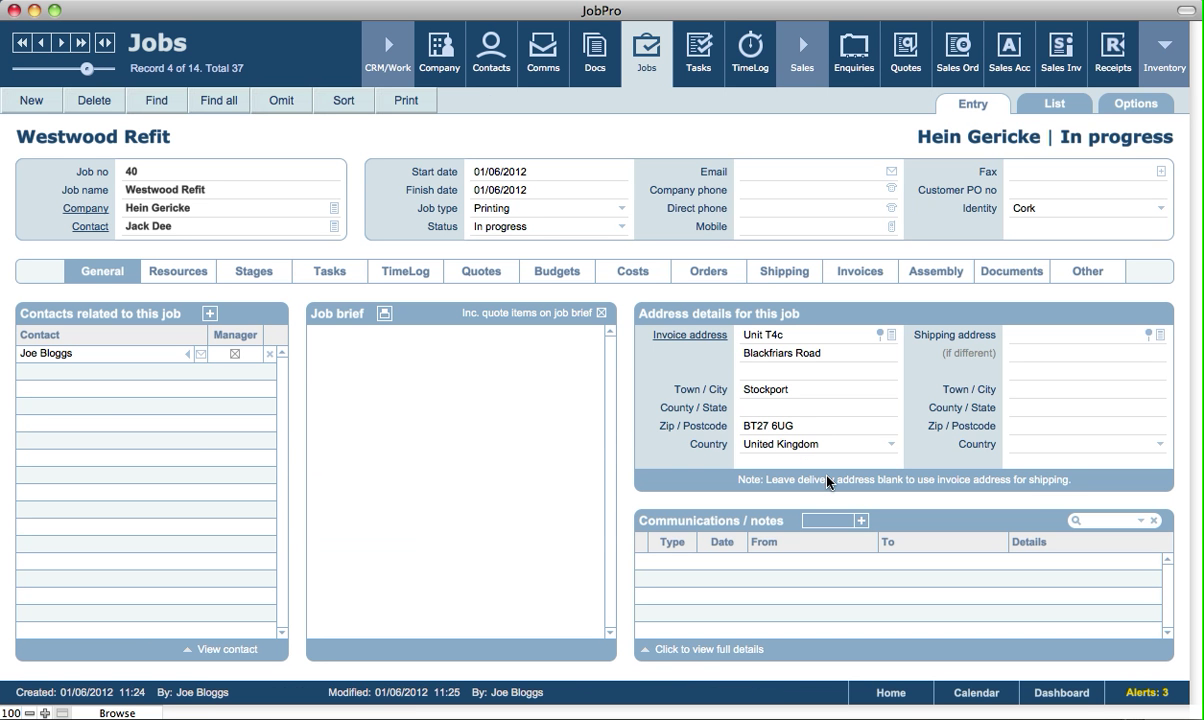
pyautogui.click(209, 94)
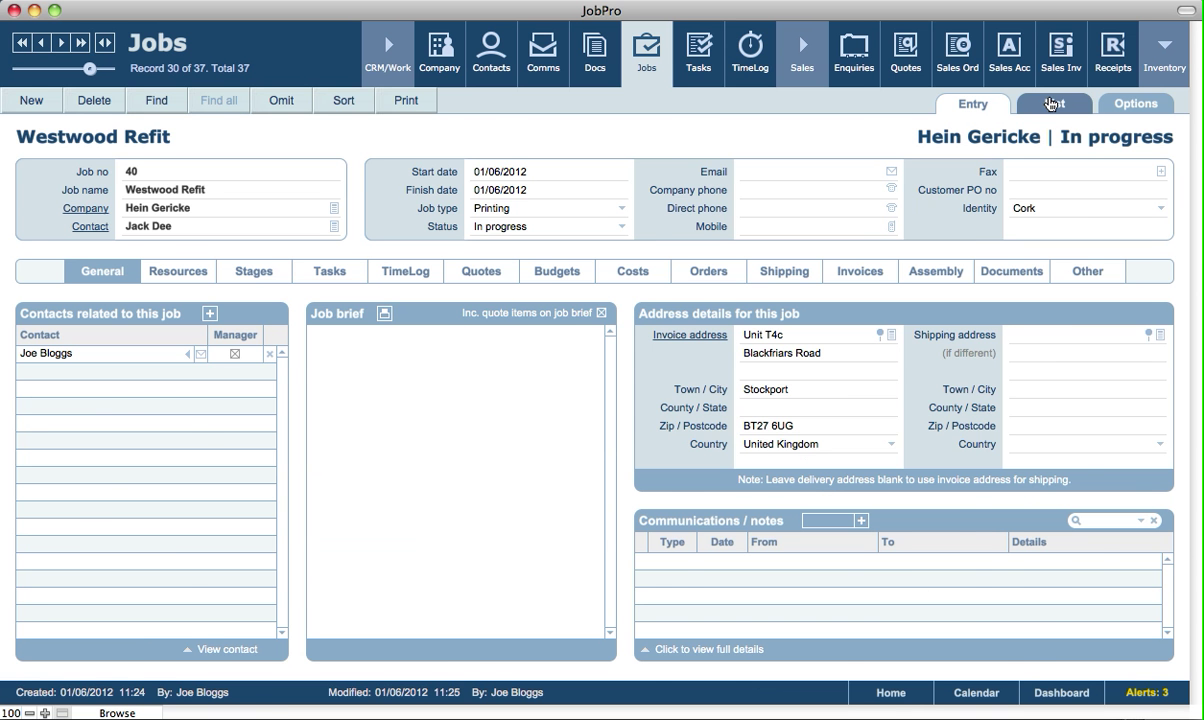
pyautogui.click(990, 104)
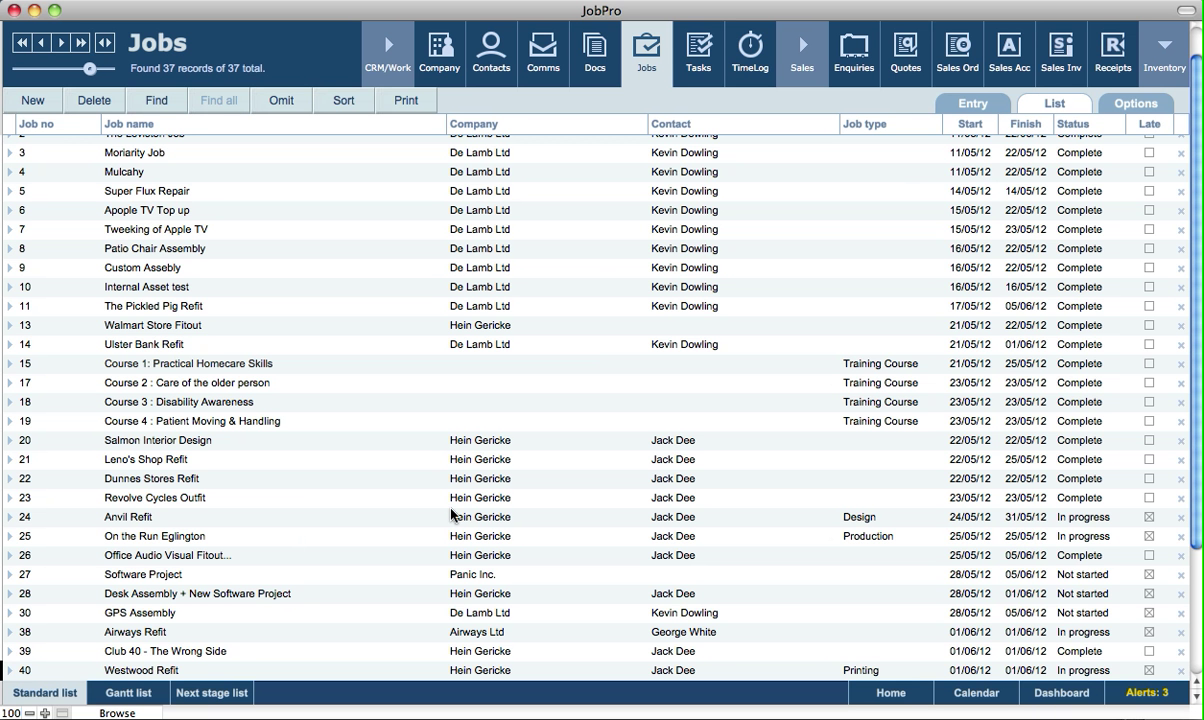
pyautogui.click(127, 693)
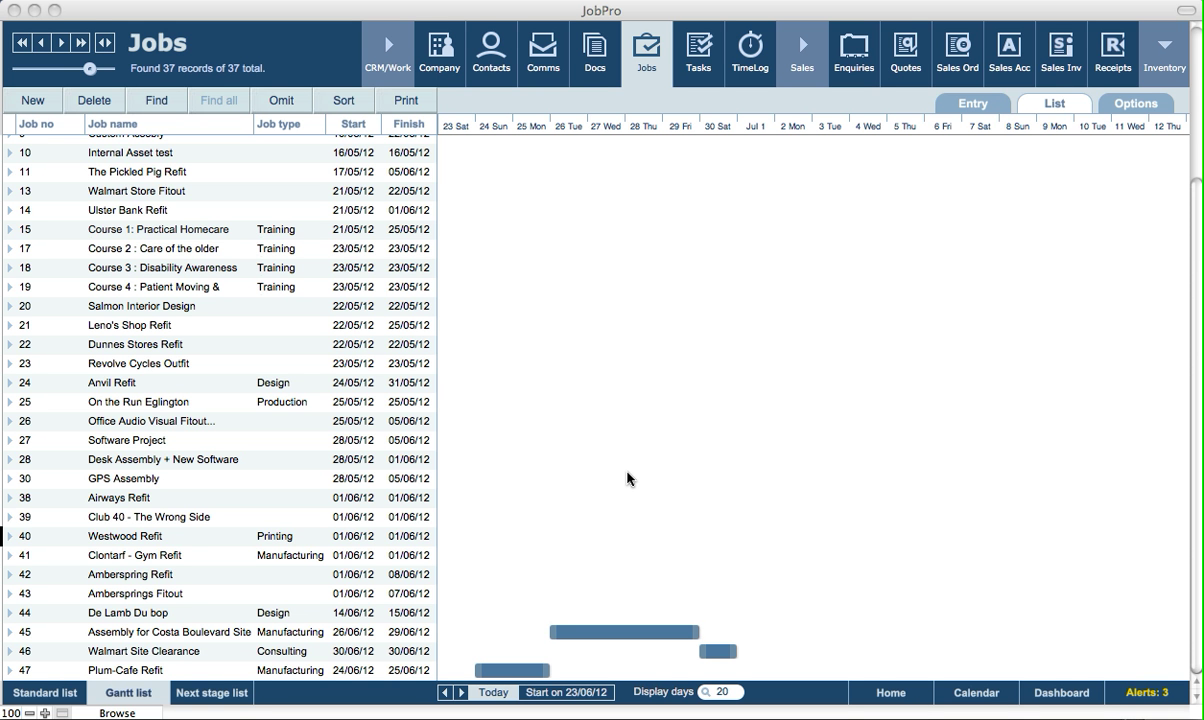
# Step: Set the jobs Gantt list to display 10 days and dismiss the Specify dates dialog without saving
pyautogui.click(723, 694)
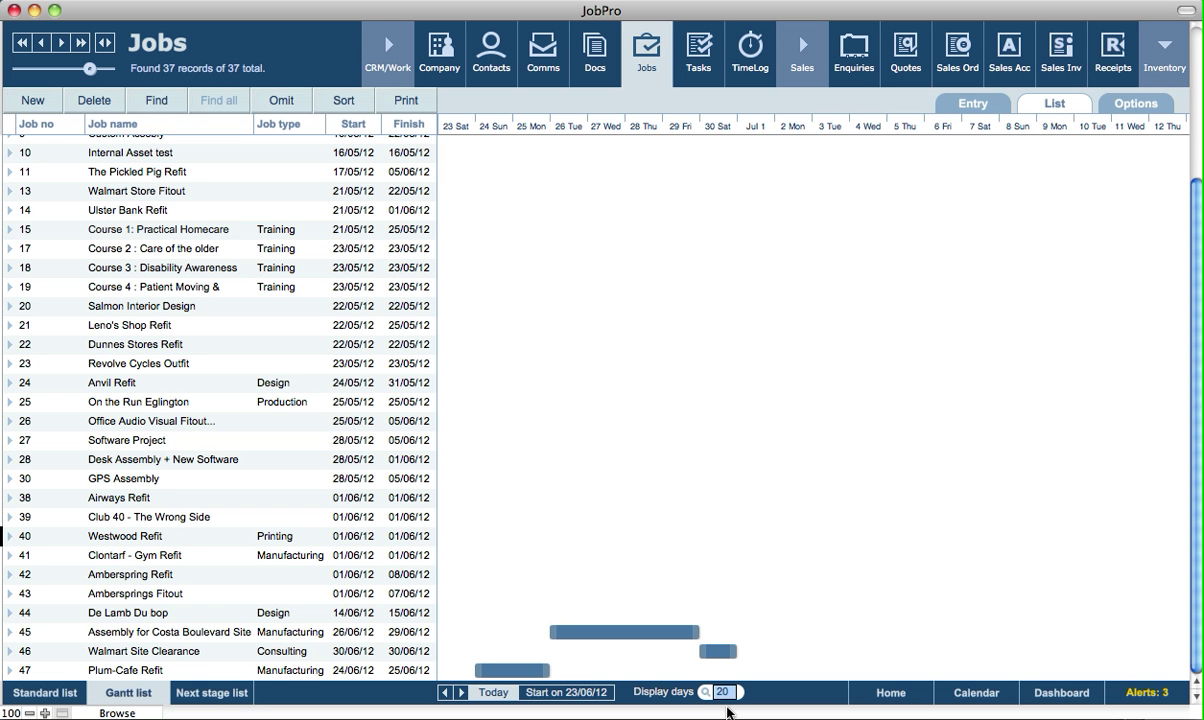
pyautogui.click(723, 693)
pyautogui.write('10')
pyautogui.press('Return')
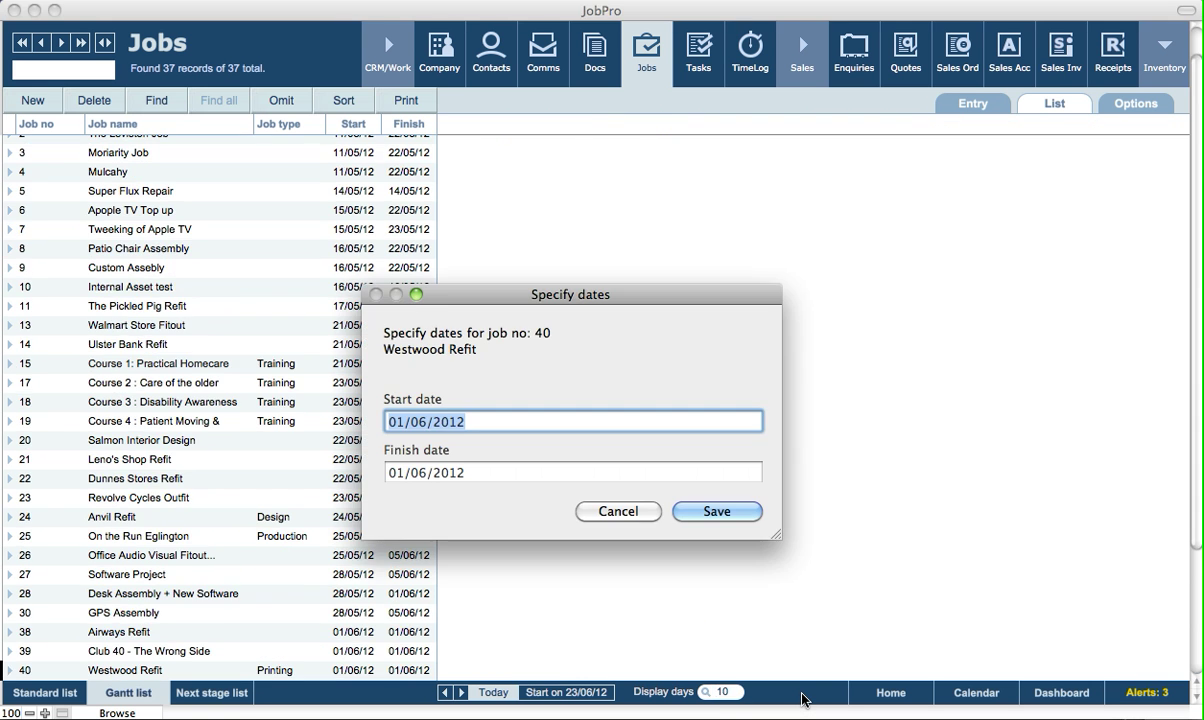
pyautogui.click(632, 514)
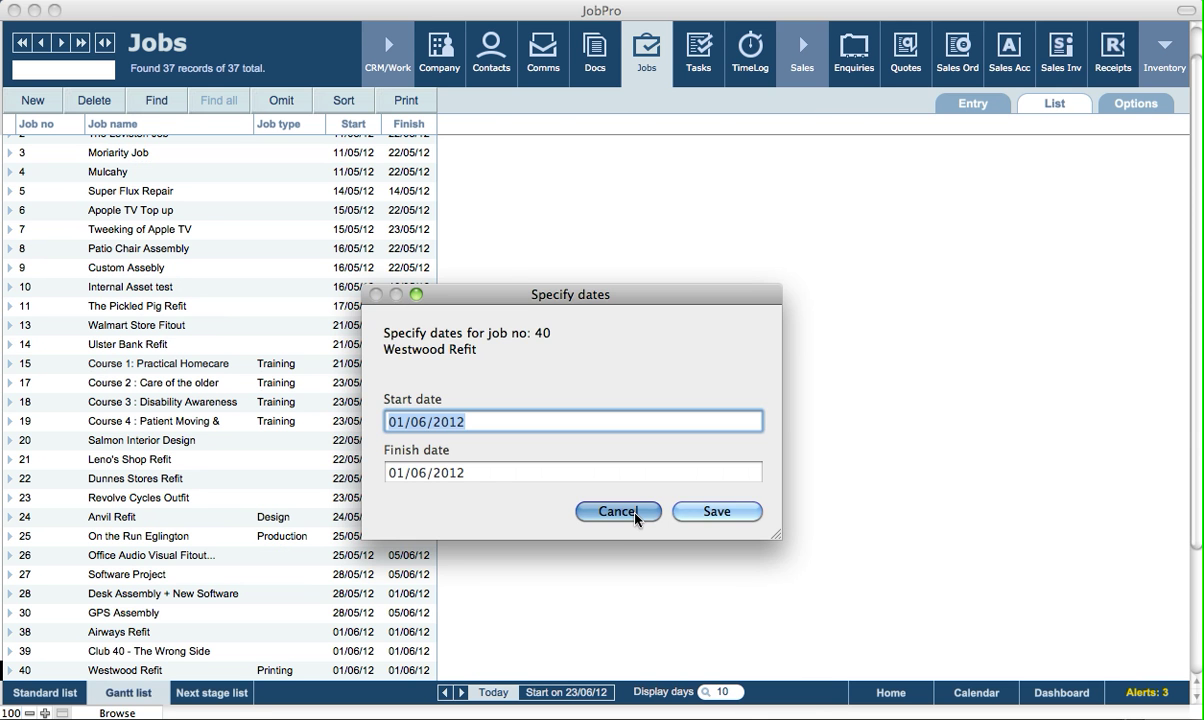